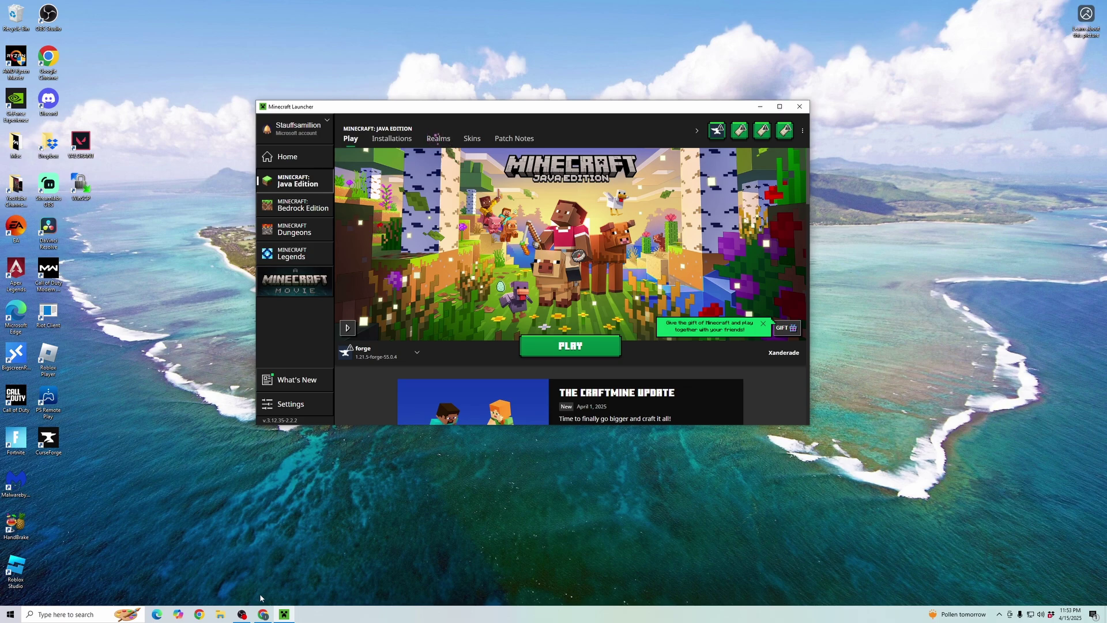
# Search Google for 'aternos' in Chrome and go to the Aternos website.
pyautogui.click(264, 614)
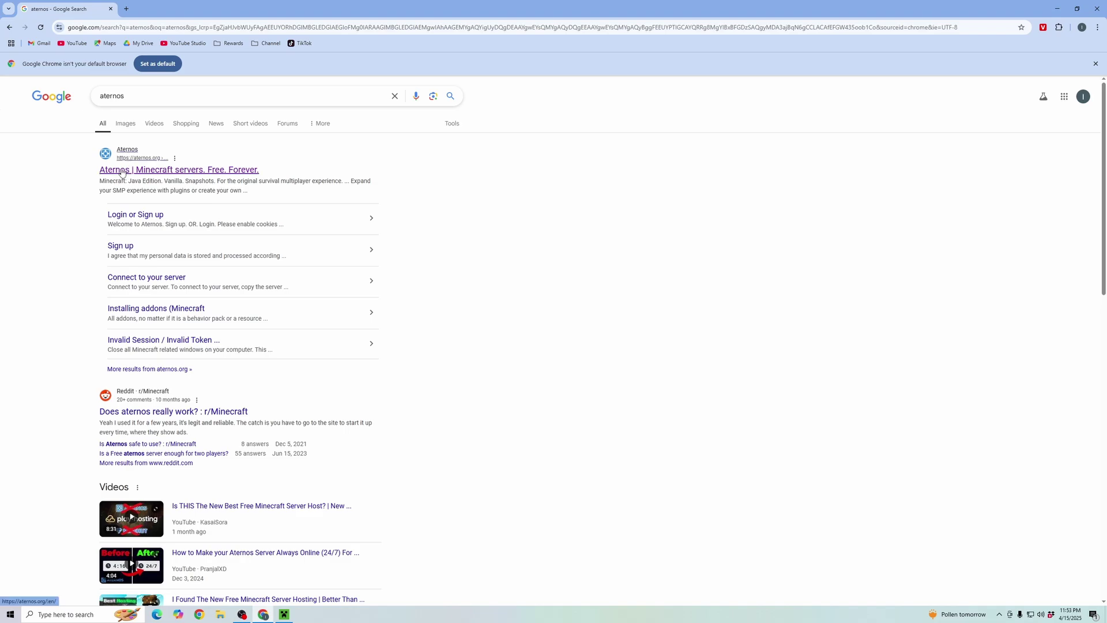
pyautogui.click(158, 169)
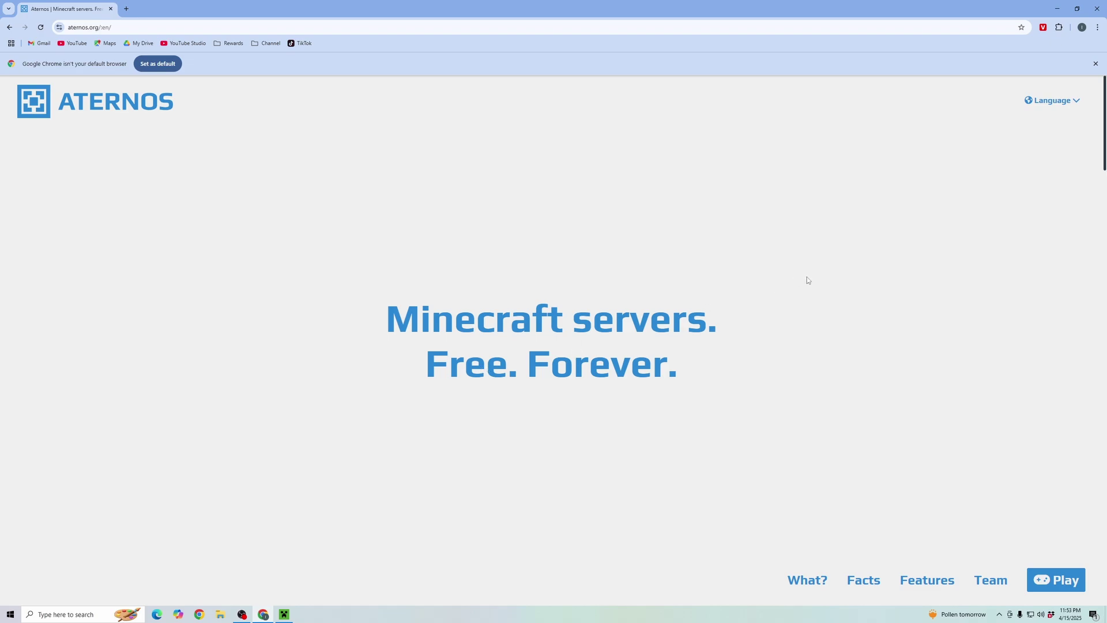
# Create a new Java Edition server from the Aternos Servers page.
pyautogui.click(1061, 580)
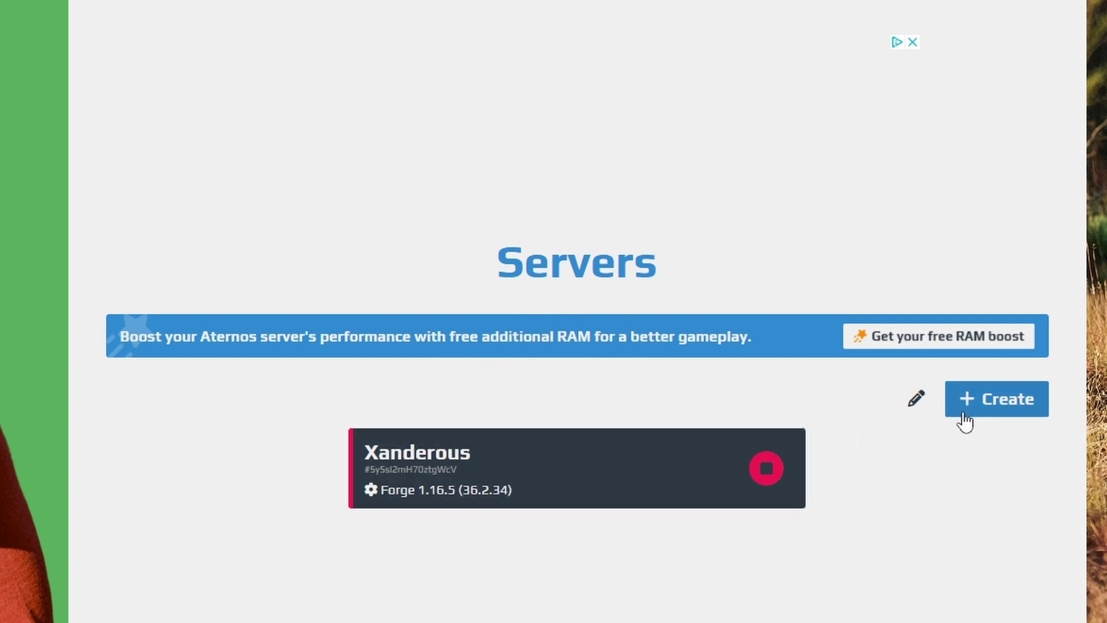
pyautogui.click(990, 401)
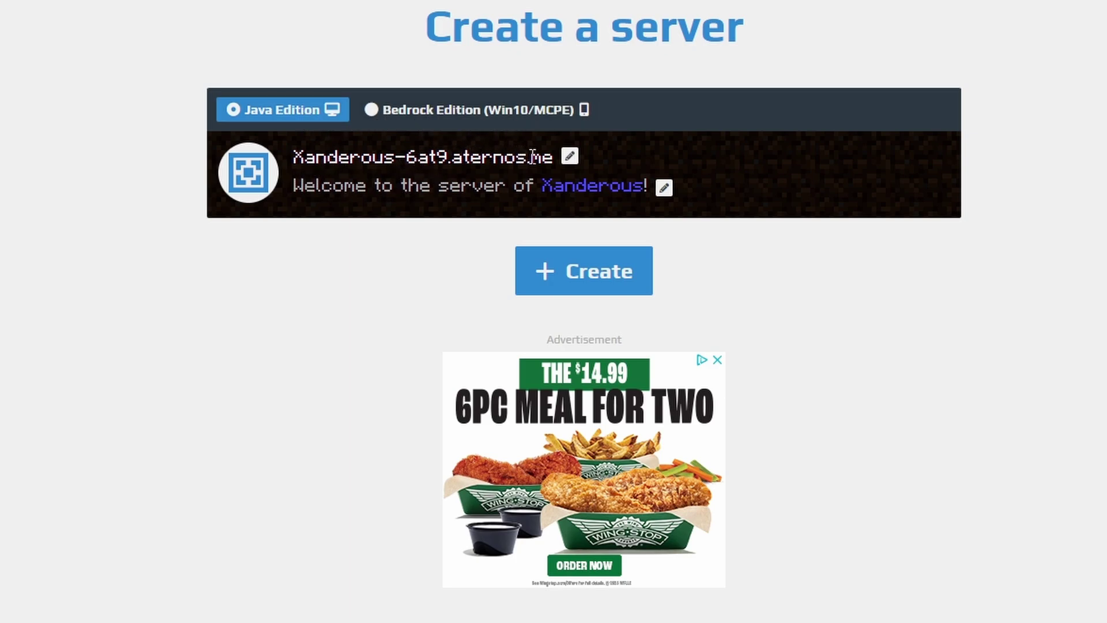
pyautogui.click(576, 270)
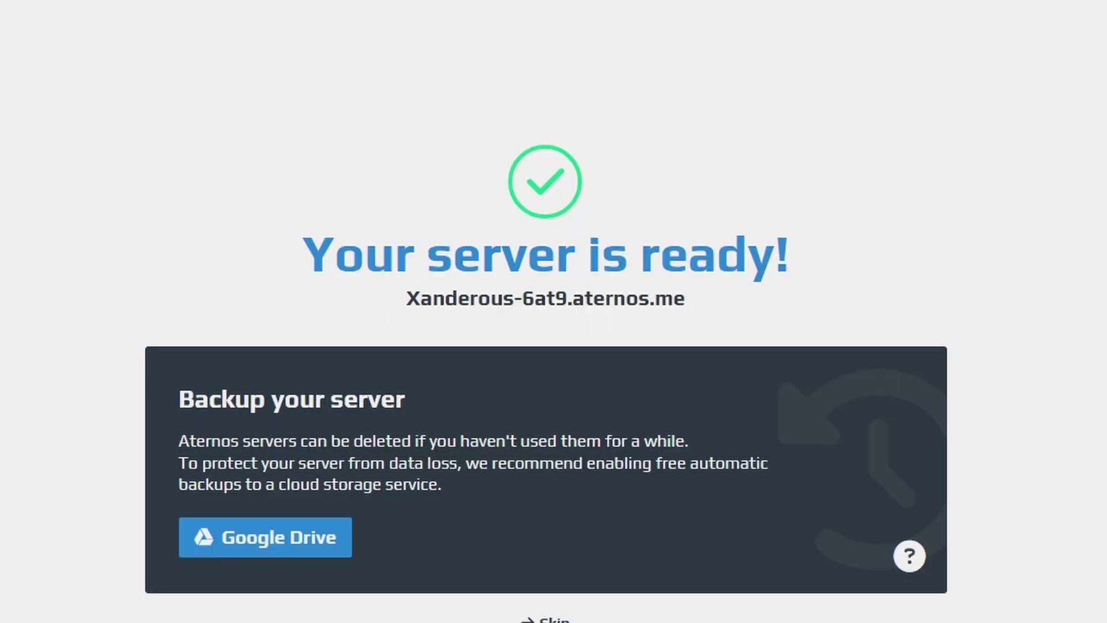
pyautogui.scroll(-2, 522, 279)
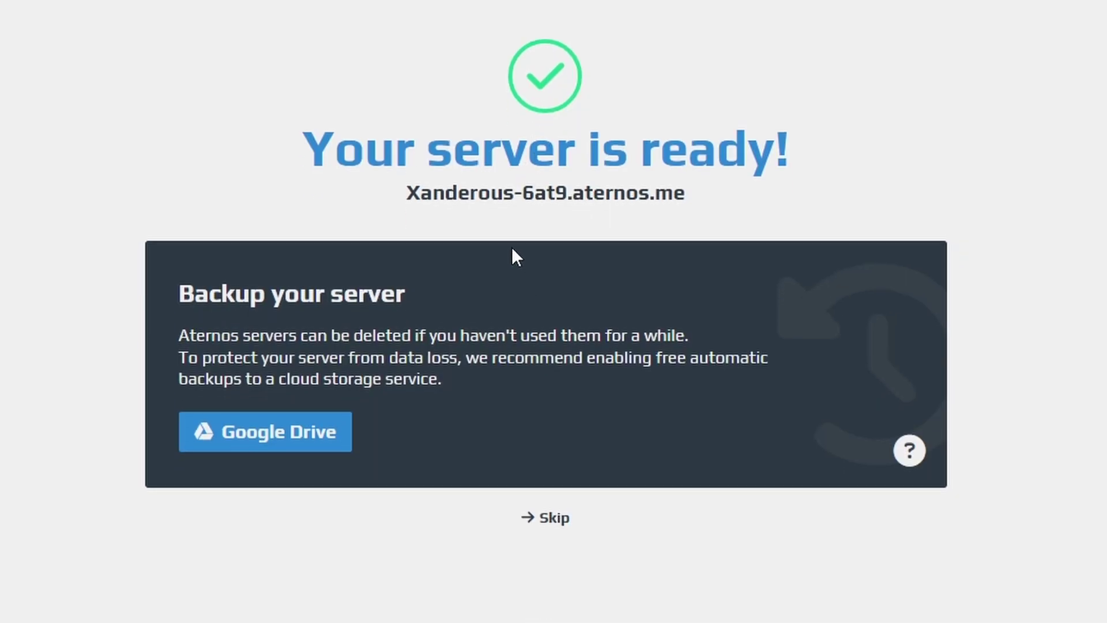
# Skip the backup setup and view the server's Options (slots, gamemode, difficulty).
pyautogui.click(546, 517)
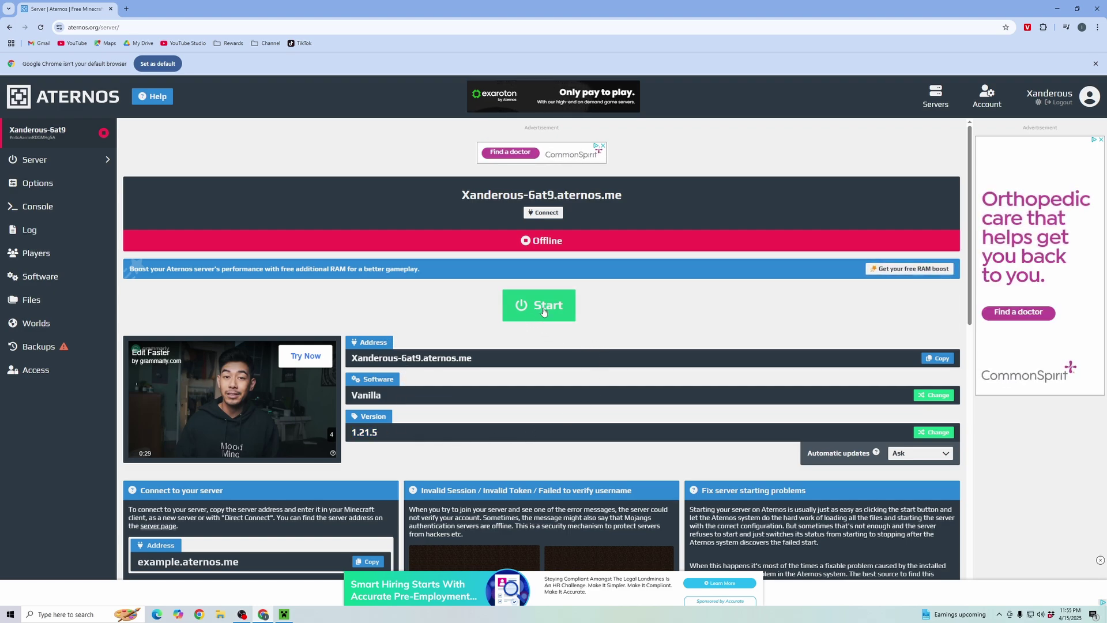
pyautogui.click(39, 185)
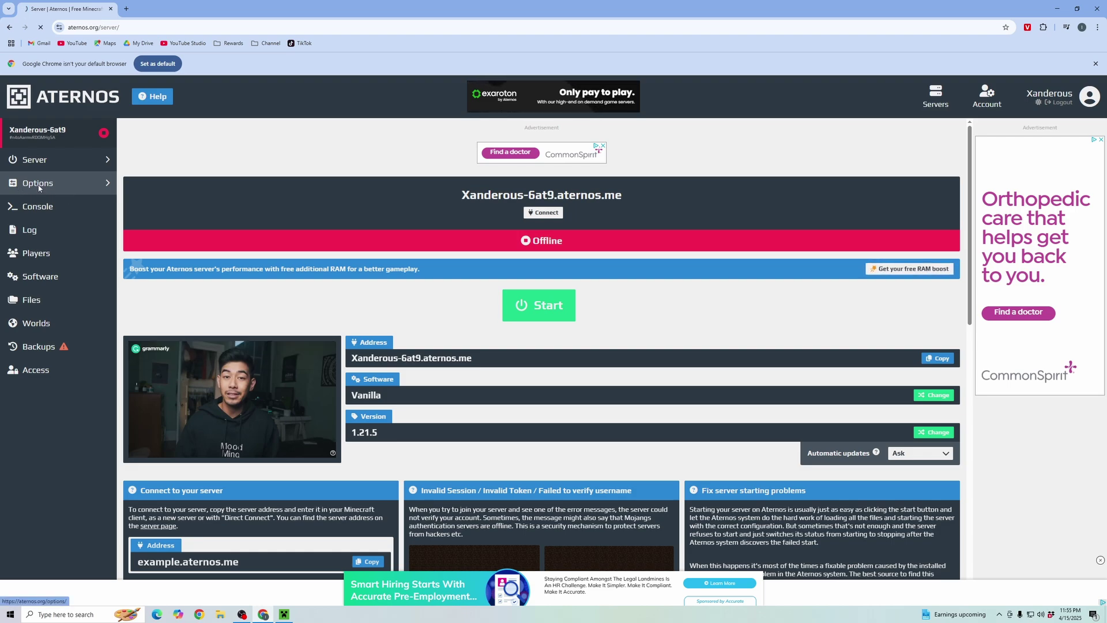
pyautogui.scroll(-1, 400, 332)
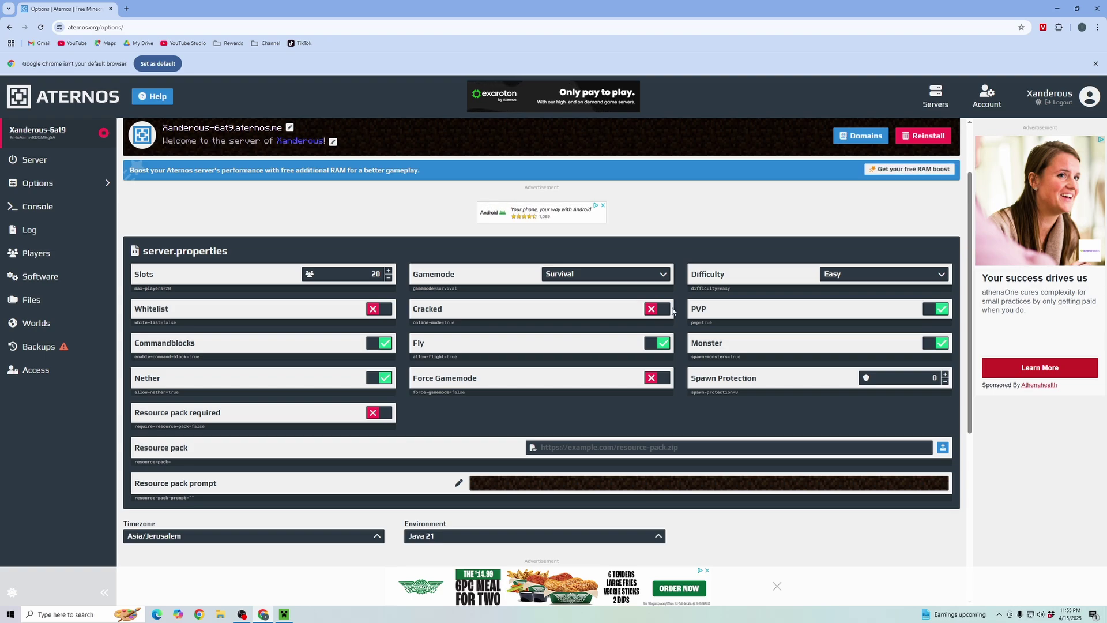
# Browse the Software list and Fabric versions, then go back to the server overview.
pyautogui.click(39, 276)
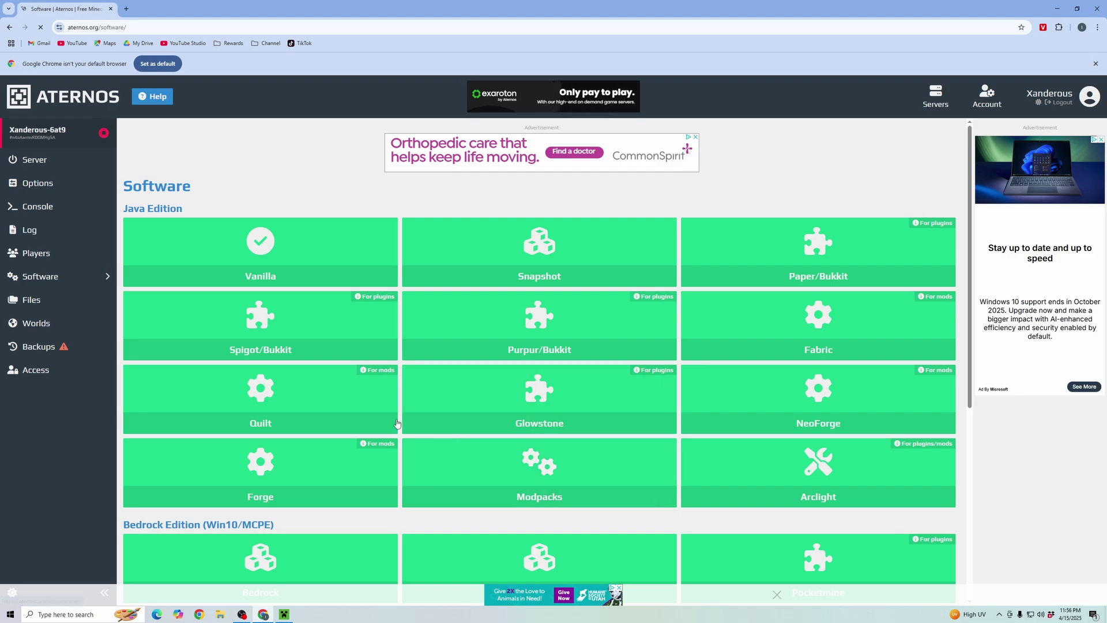
pyautogui.click(818, 322)
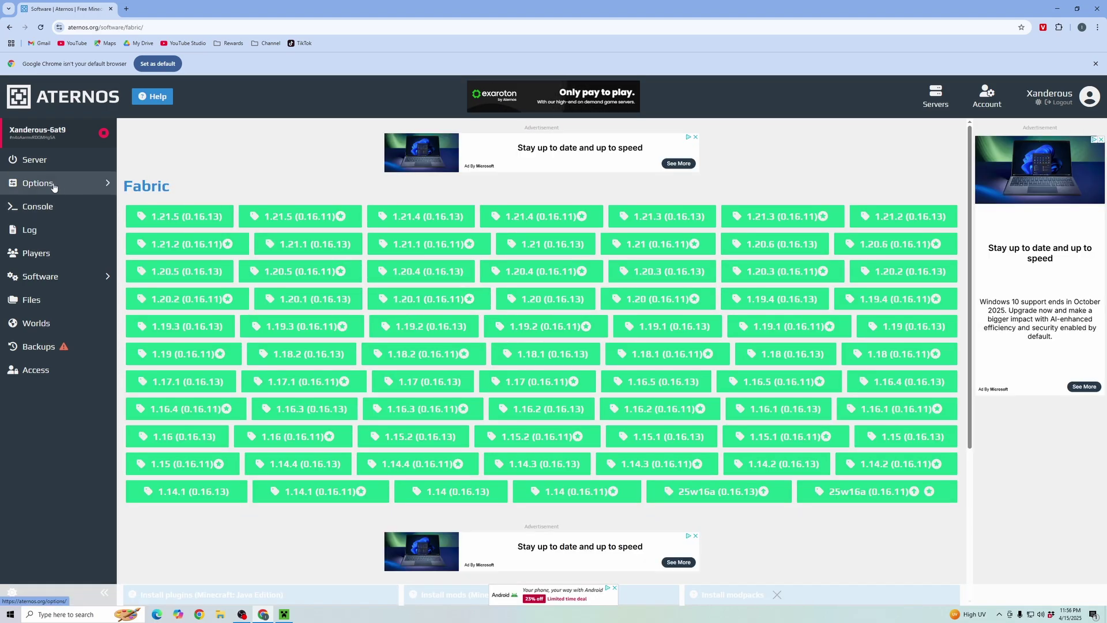
pyautogui.click(33, 160)
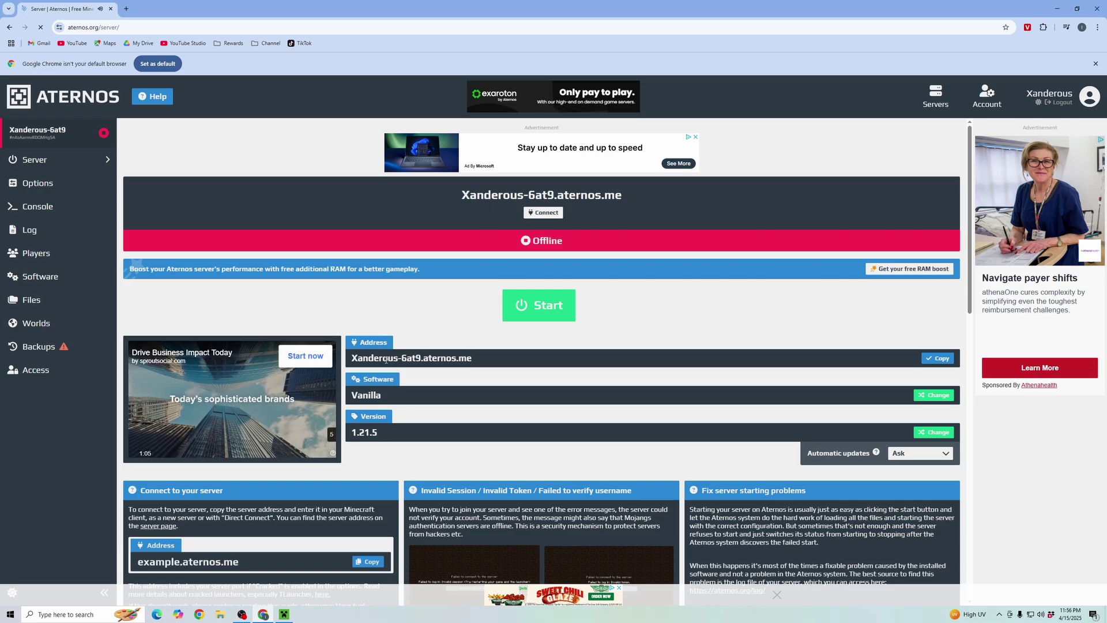
# Start the server and accept the Minecraft EULA so it comes online.
pyautogui.click(531, 305)
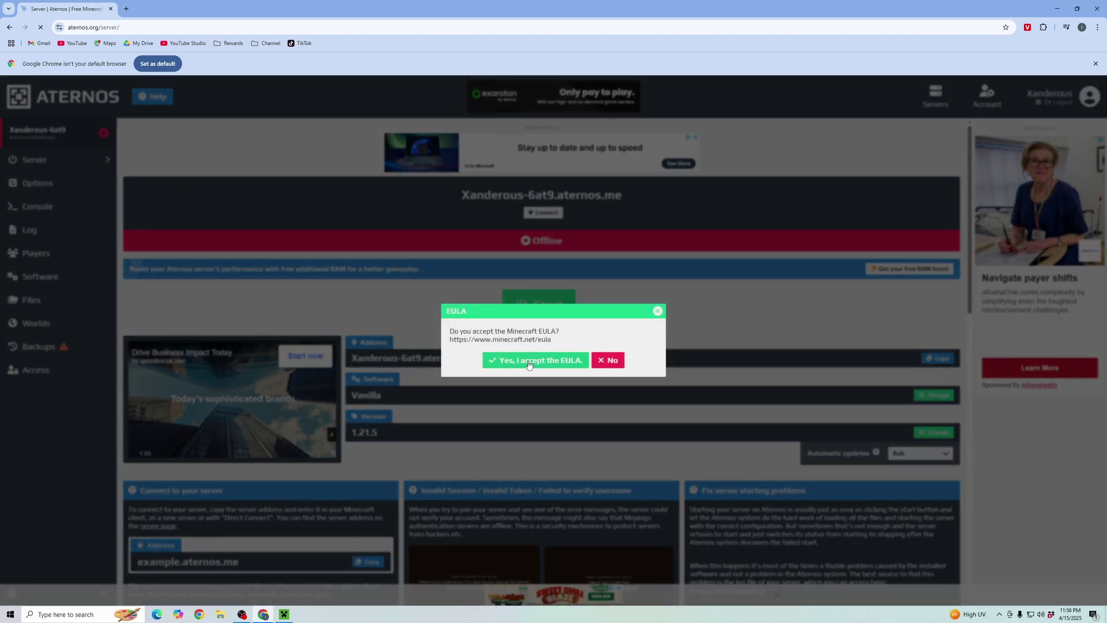
pyautogui.click(566, 362)
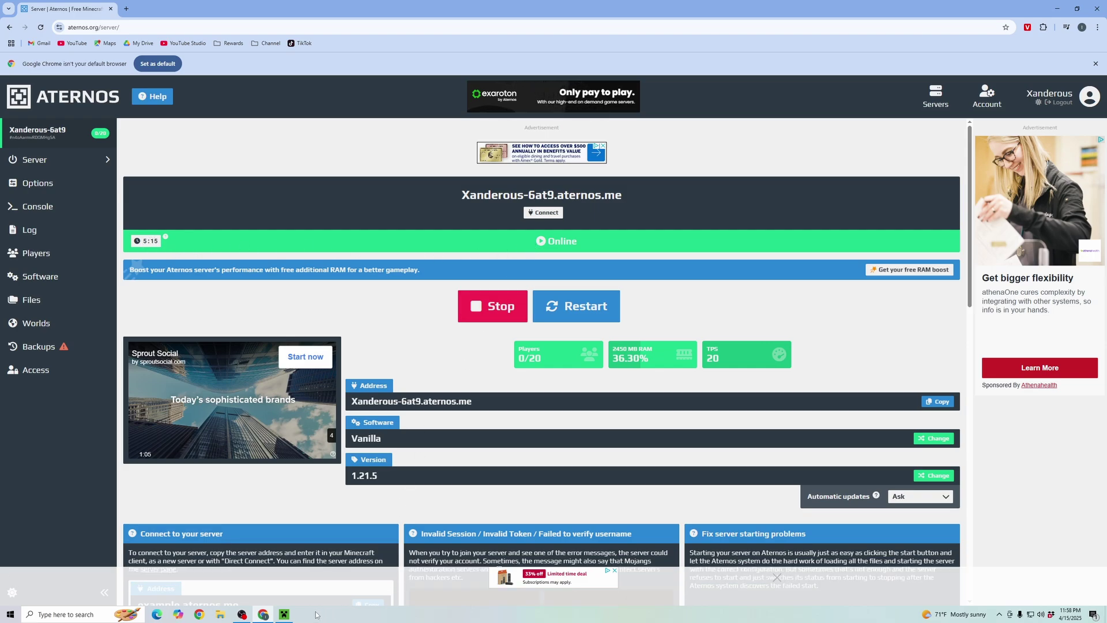
# Launch Minecraft Java Edition with the Latest release 1.21.5 installation from the launcher.
pyautogui.click(285, 615)
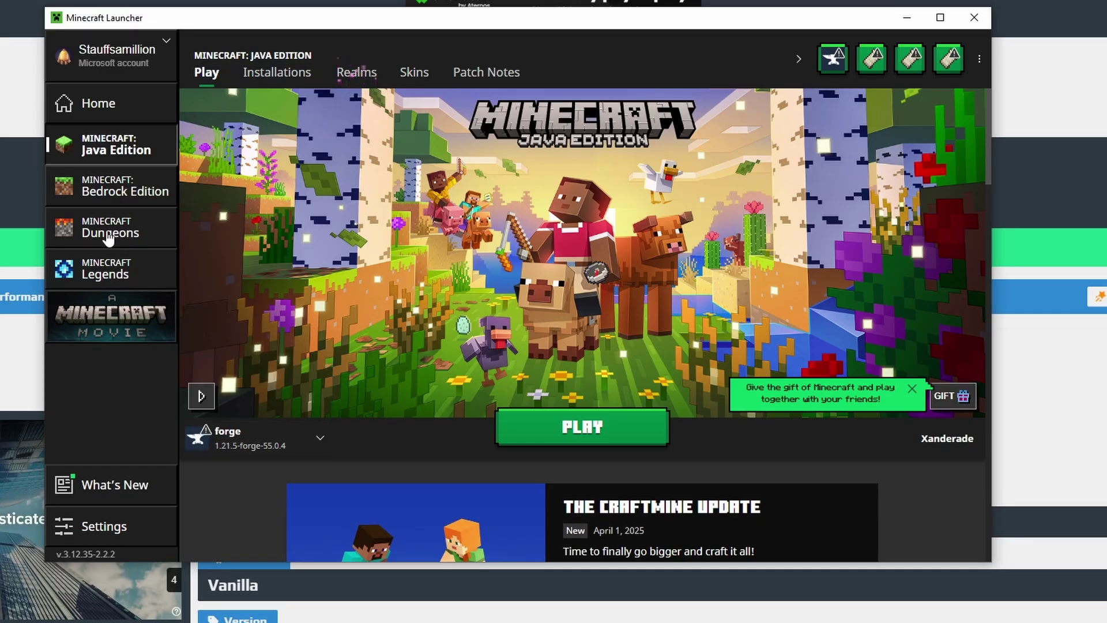
pyautogui.click(299, 437)
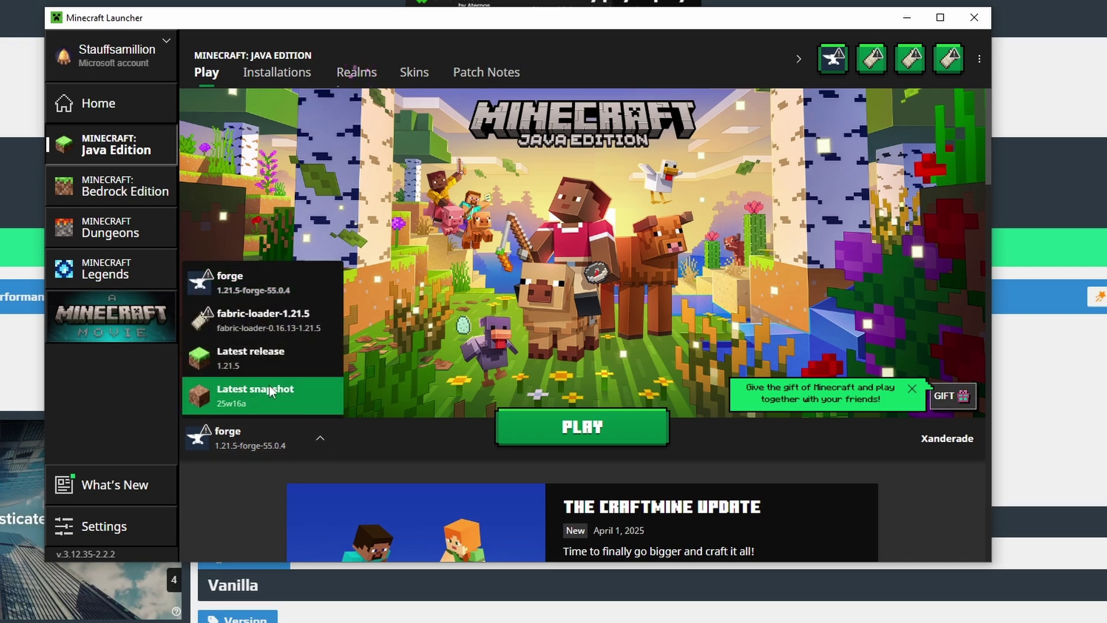
pyautogui.click(231, 354)
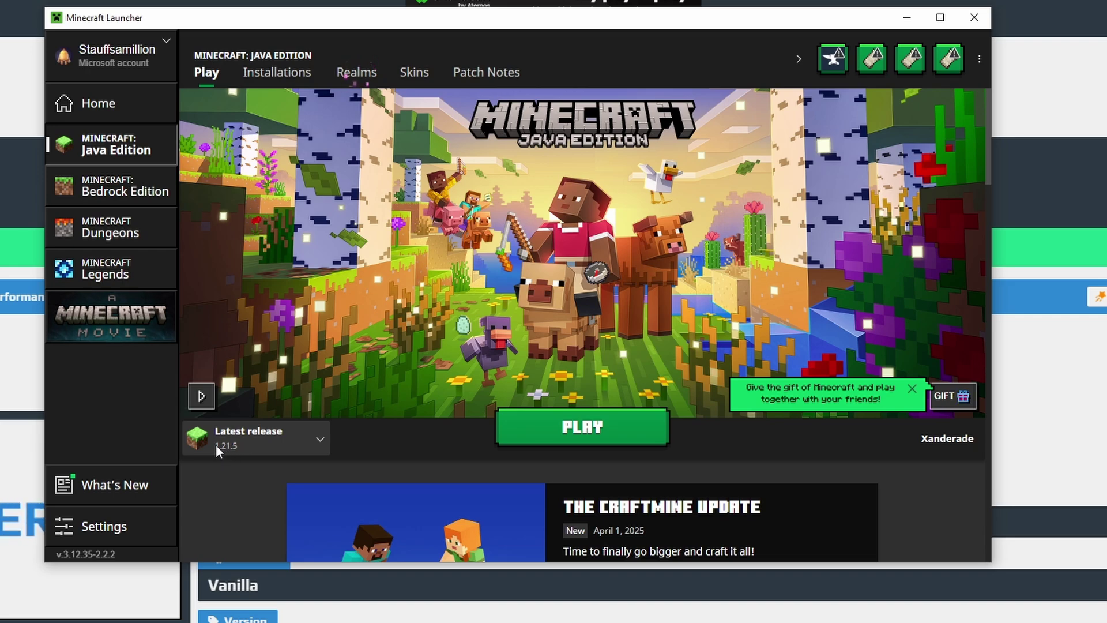
pyautogui.click(581, 426)
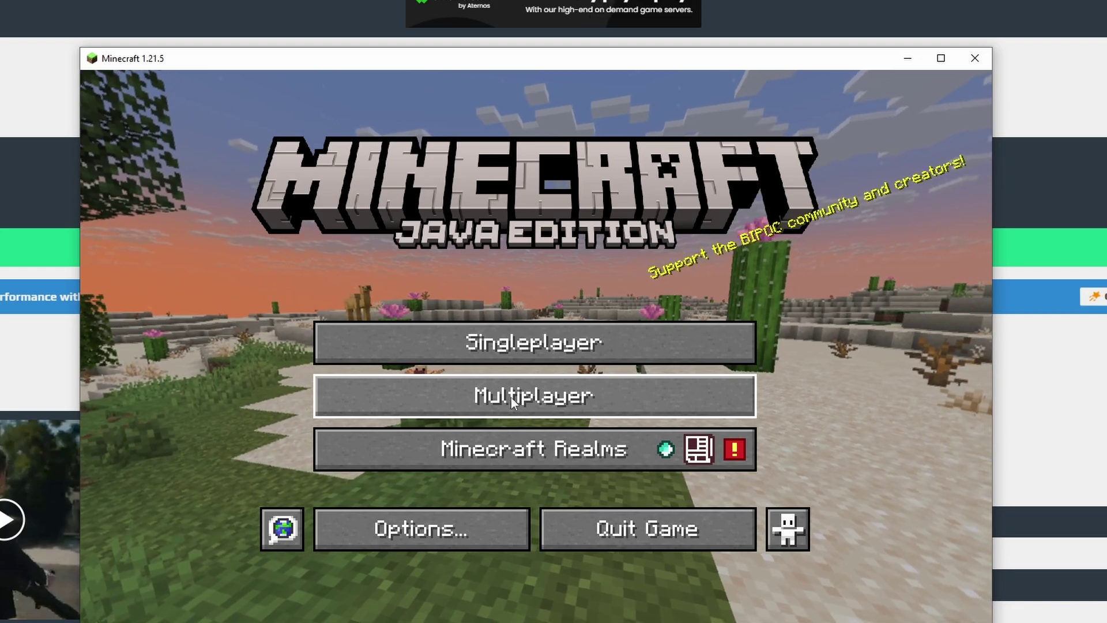
# Add a multiplayer server named 'Yo you its a server' with the pasted Aternos address.
pyautogui.click(512, 397)
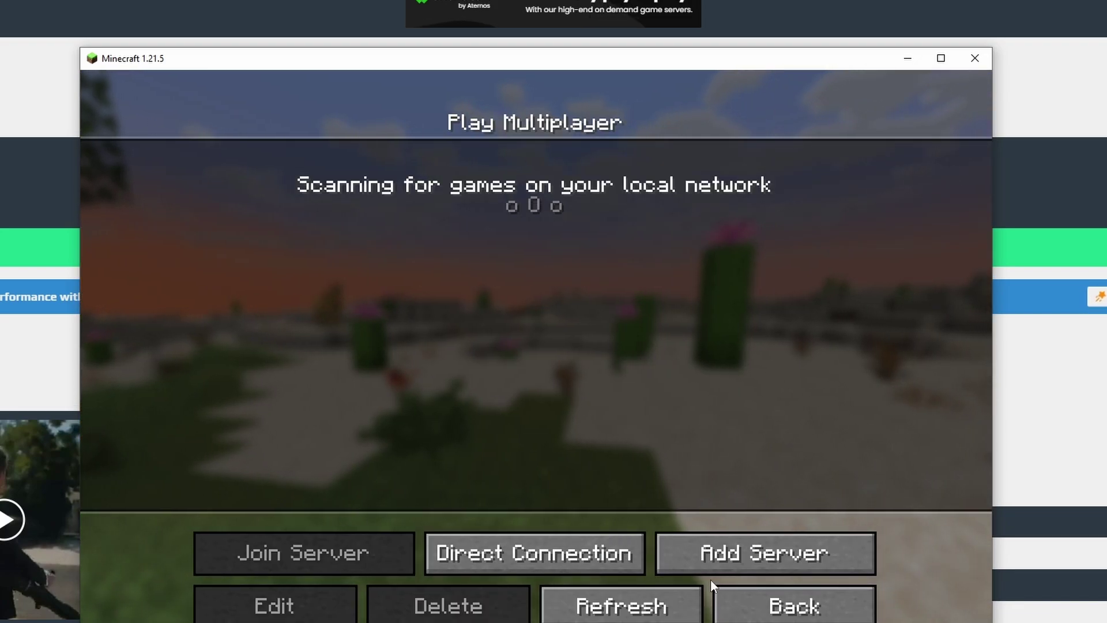
pyautogui.click(741, 553)
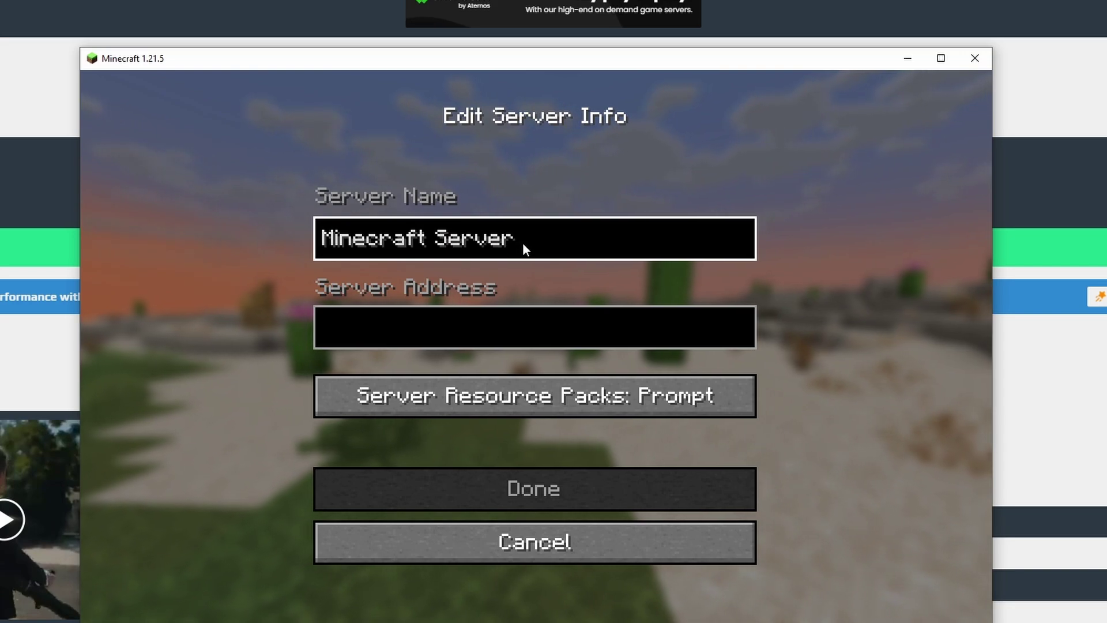
pyautogui.hotkey('ctrl', 'a')
pyautogui.write('Yo you it')
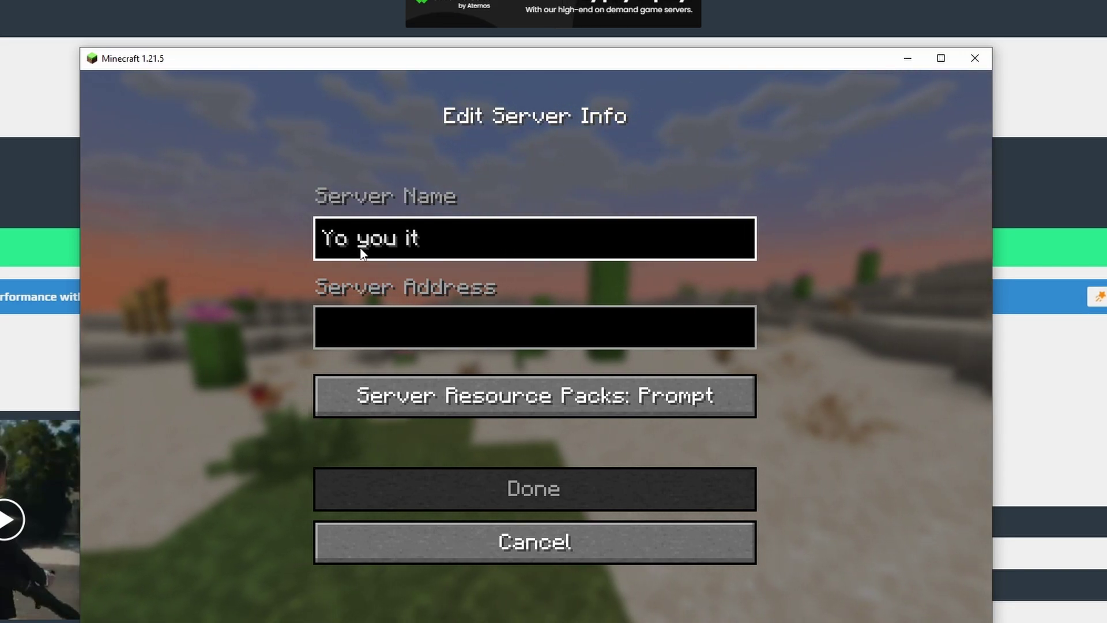
pyautogui.write('s a server')
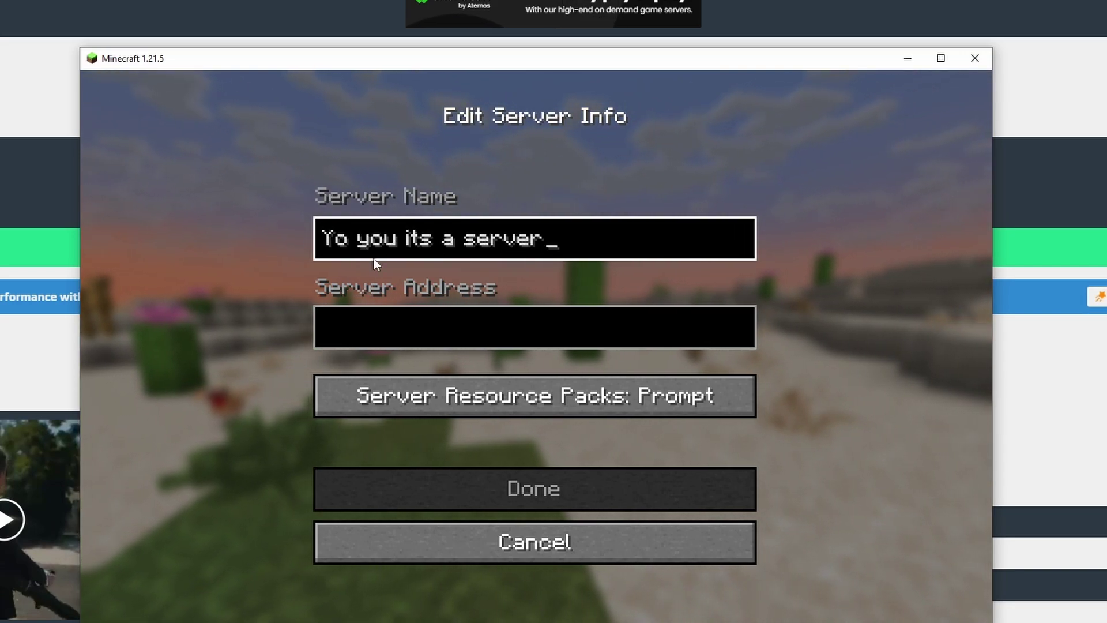
pyautogui.click(392, 327)
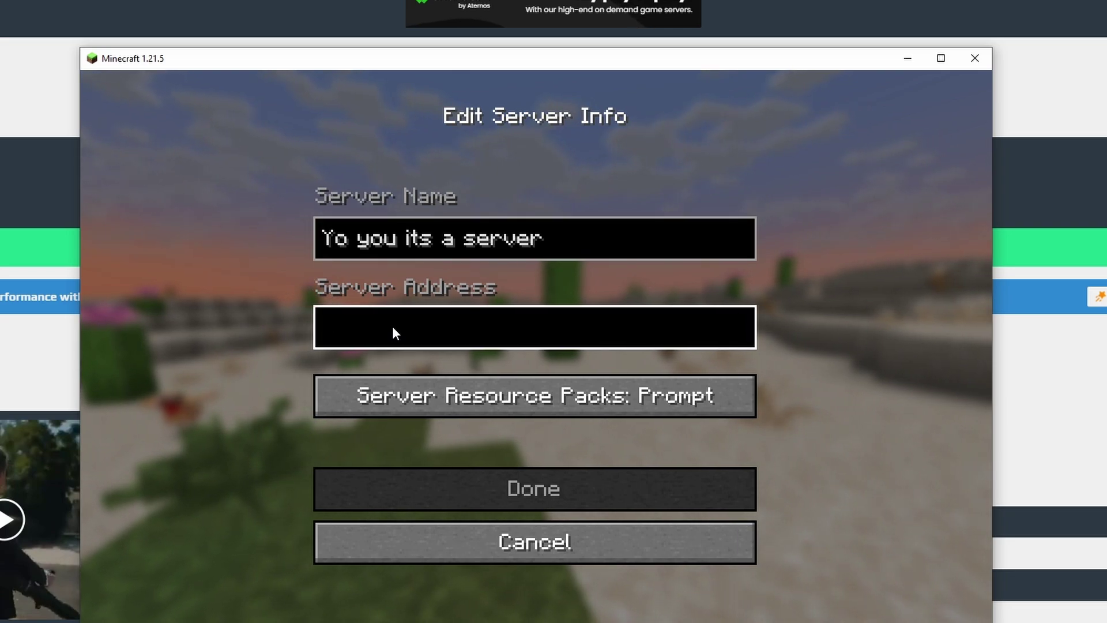
pyautogui.write('Xanderous-6at9.aternos.me')
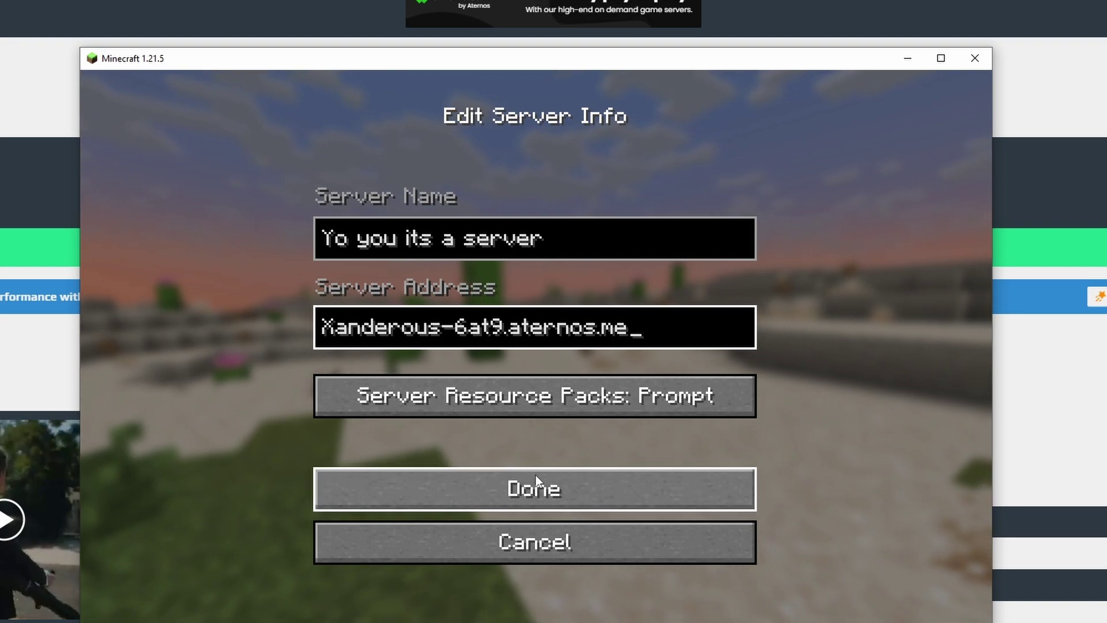
pyautogui.click(530, 489)
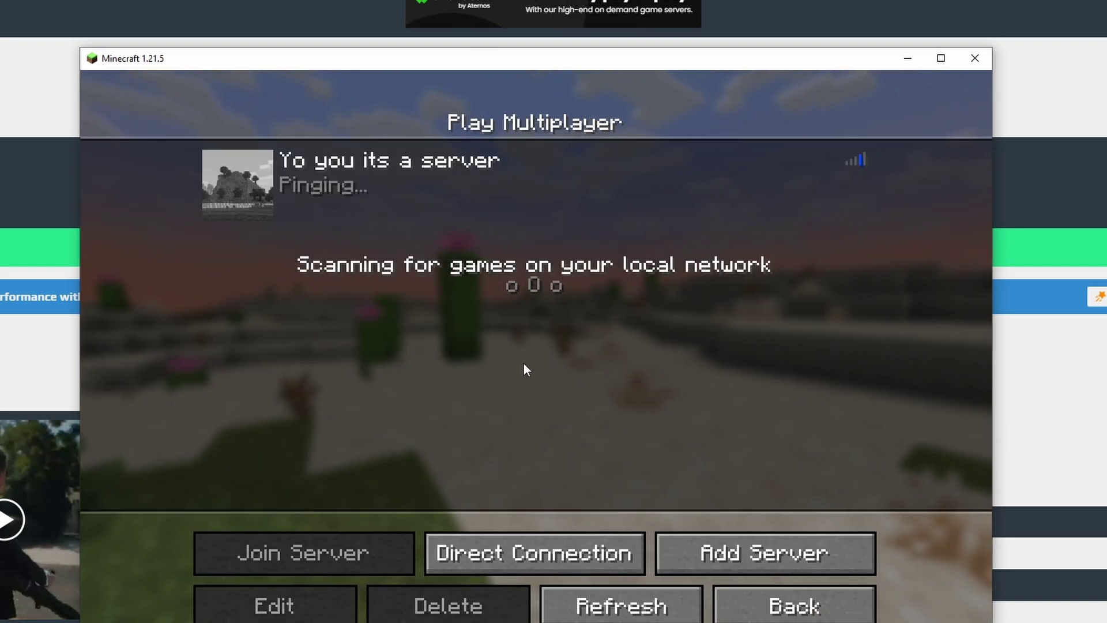
# Join 'Yo you its a server' from the multiplayer list.
pyautogui.click(460, 177)
pyautogui.doubleClick(459, 175)
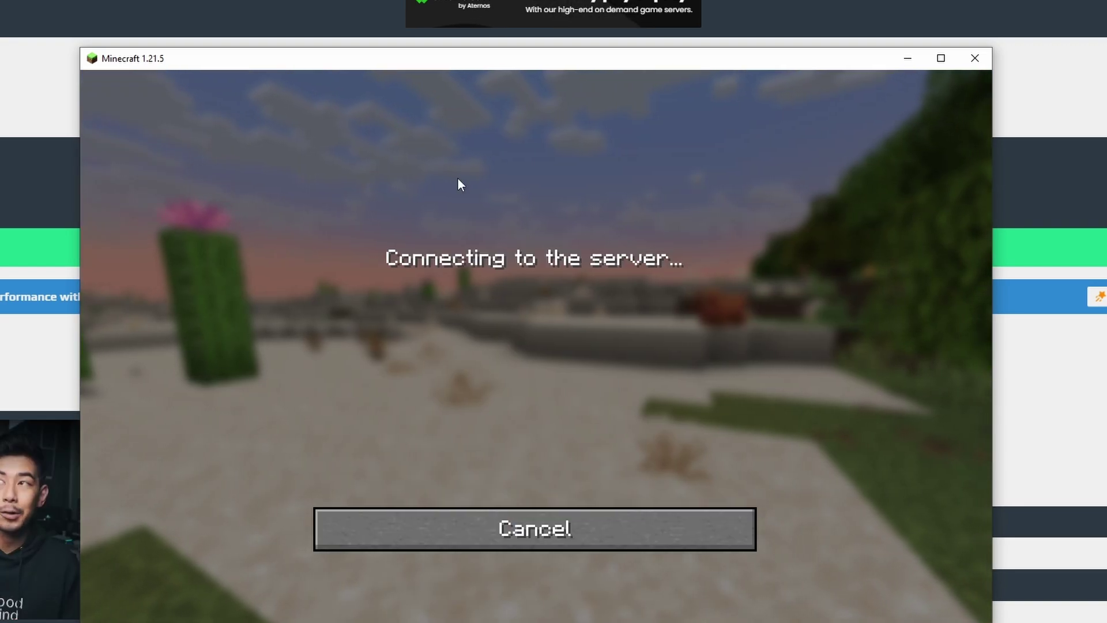